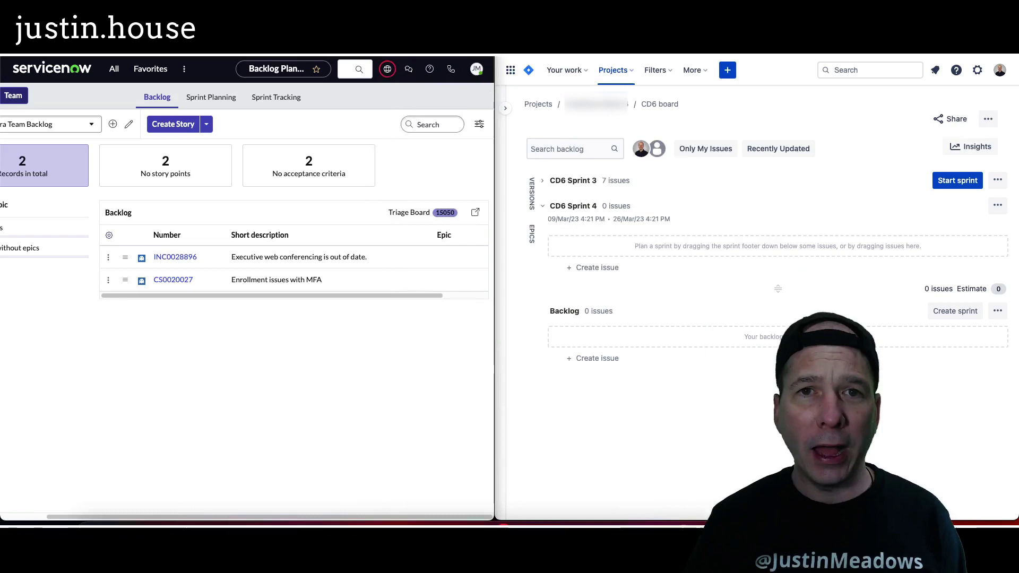
- Check the Triage Board sources, then bring up the Create stories for Jira Team flow
{"action": "left_click", "coordinate": [412, 213]}
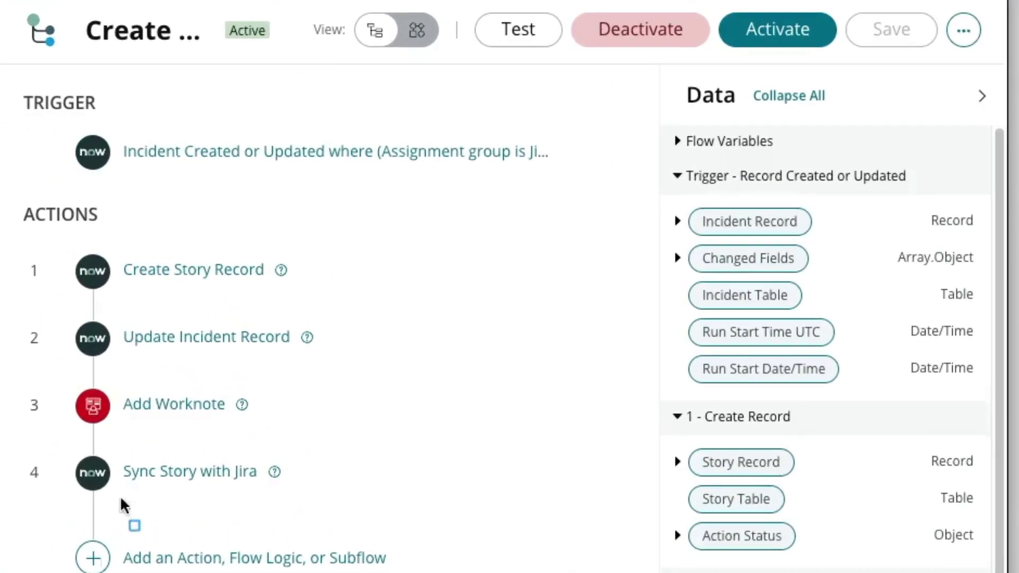
{"action": "mouse_move", "coordinate": [9, 439]}
{"action": "left_mouse_down"}
{"action": "mouse_move", "coordinate": [99, 472]}
{"action": "mouse_move", "coordinate": [345, 503]}
{"action": "mouse_move", "coordinate": [342, 511]}
{"action": "left_mouse_up"}
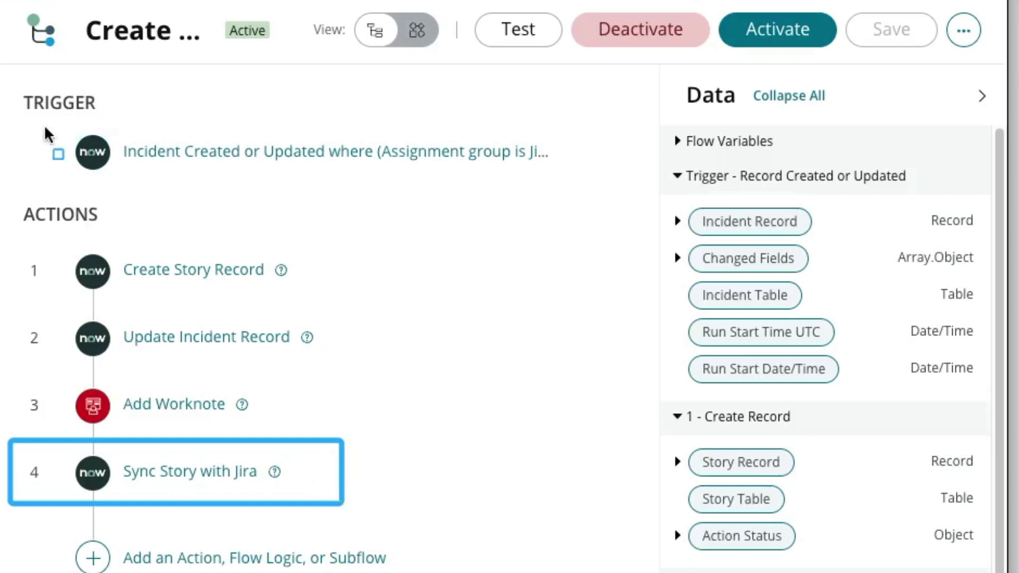
{"action": "mouse_move", "coordinate": [48, 116]}
{"action": "left_mouse_down"}
{"action": "mouse_move", "coordinate": [546, 155]}
{"action": "mouse_move", "coordinate": [570, 172]}
{"action": "left_mouse_up"}
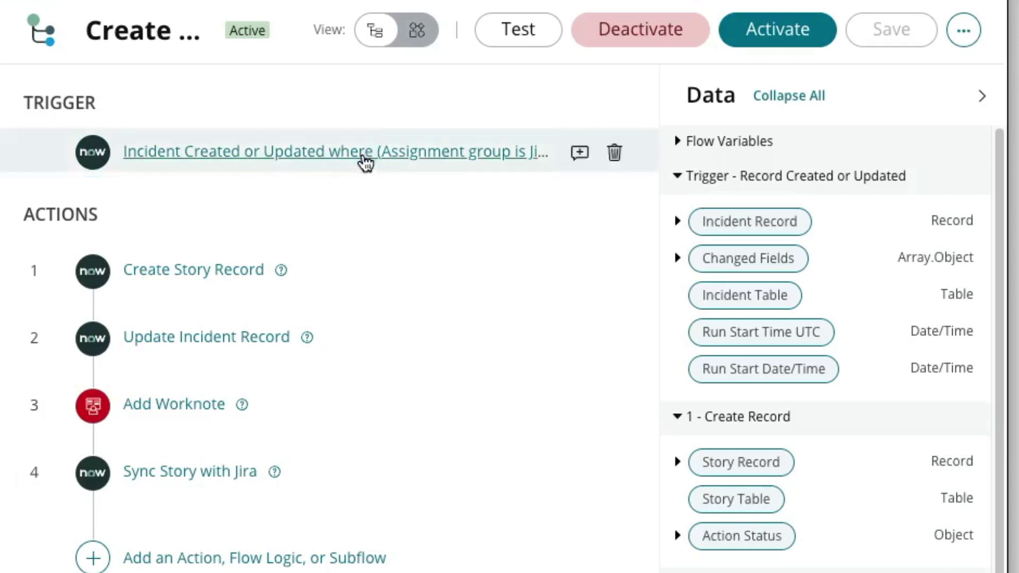
- Review the trigger conditions (Assignment group Jira Team, Agile story empty) in a widened window
{"action": "left_click", "coordinate": [365, 157]}
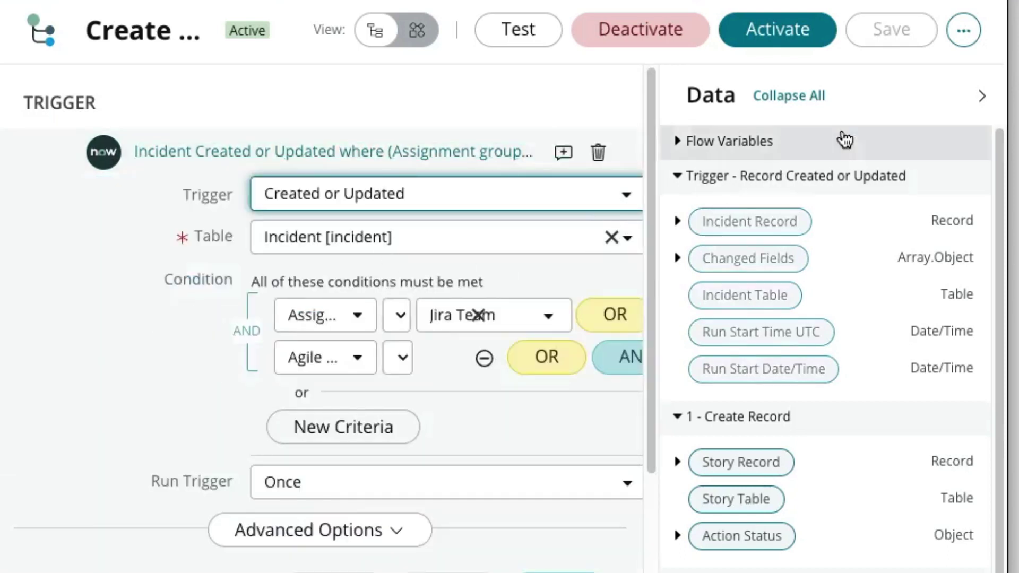
{"action": "scroll", "coordinate": [322, 334], "scroll_direction": "right", "scroll_amount": 4}
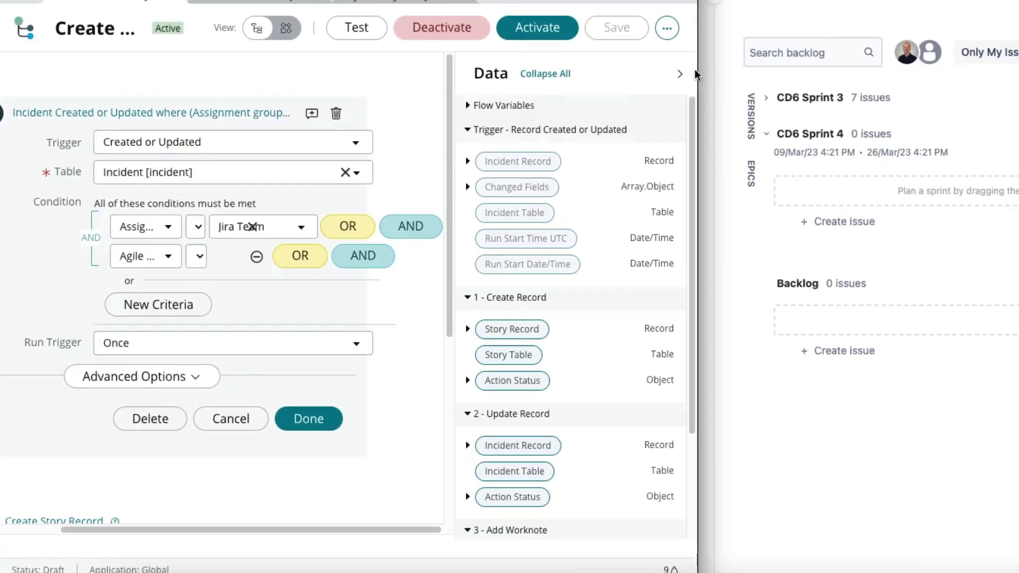
{"action": "left_click_drag", "start_coordinate": [870, 81], "coordinate": [1018, 81]}
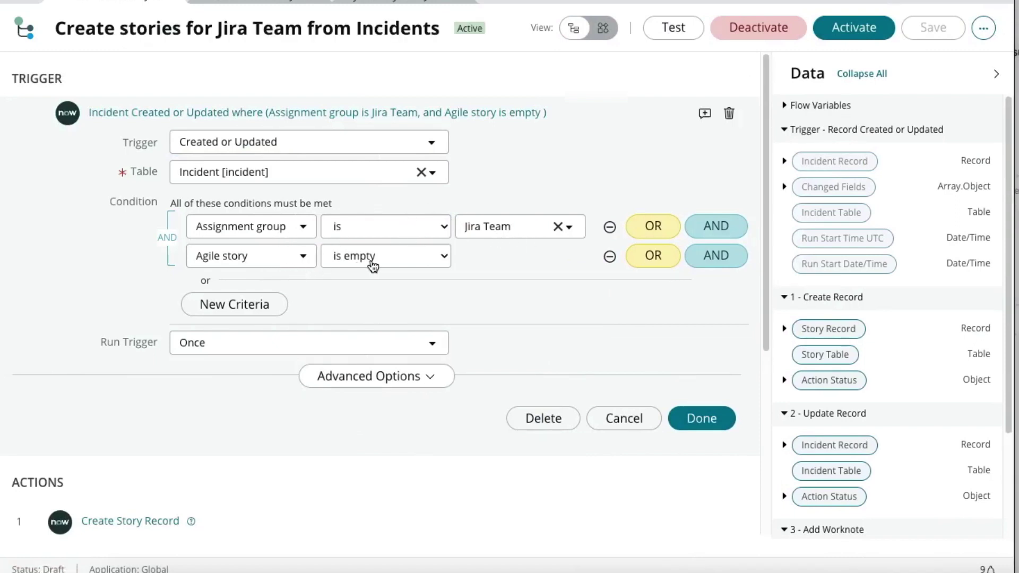
{"action": "left_click", "coordinate": [723, 419]}
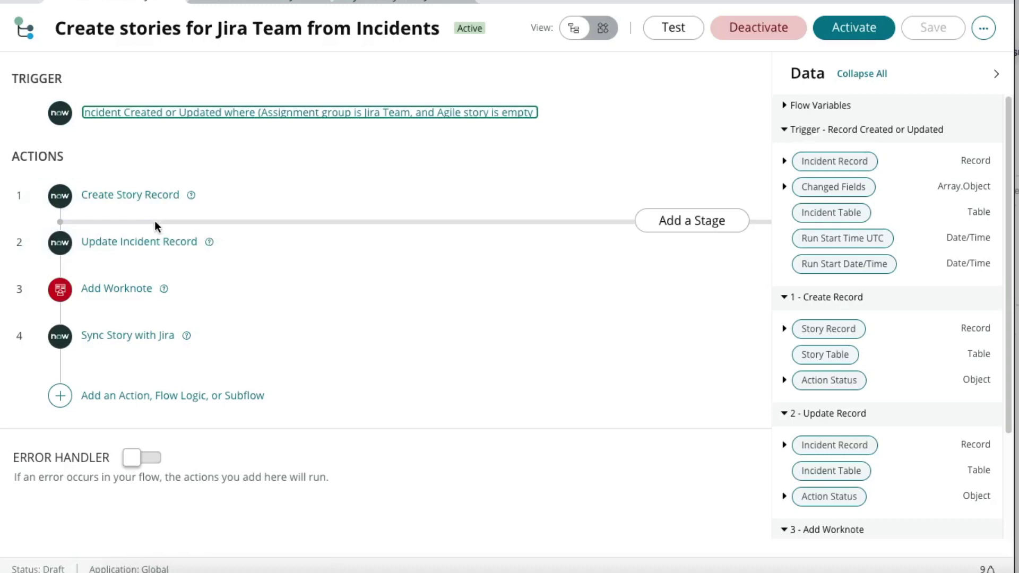
- Review Create Story Record, Update Incident Record and Add Worknote unchanged, then expand Sync Story with Jira
{"action": "left_click", "coordinate": [238, 196]}
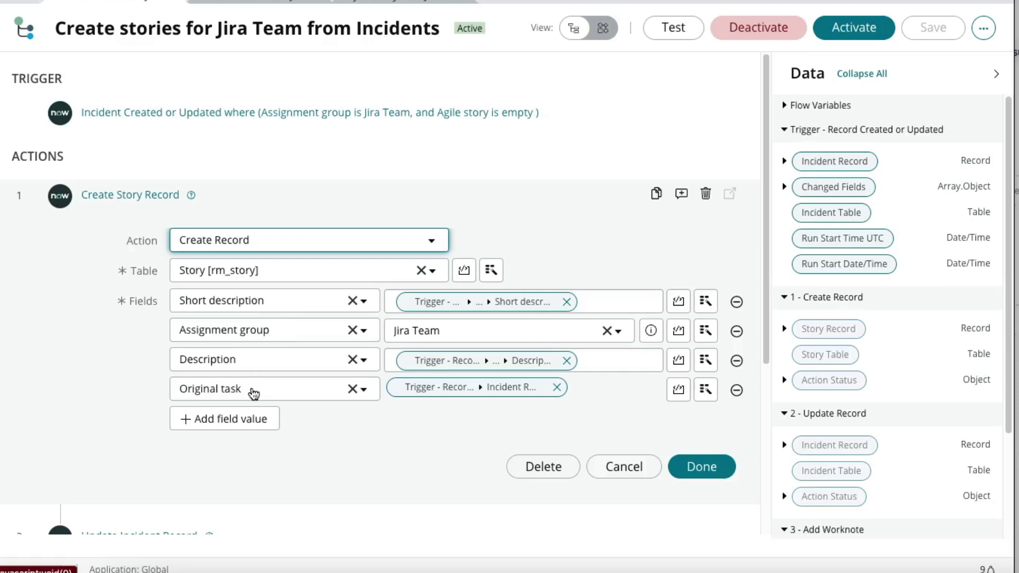
{"action": "left_click", "coordinate": [621, 466]}
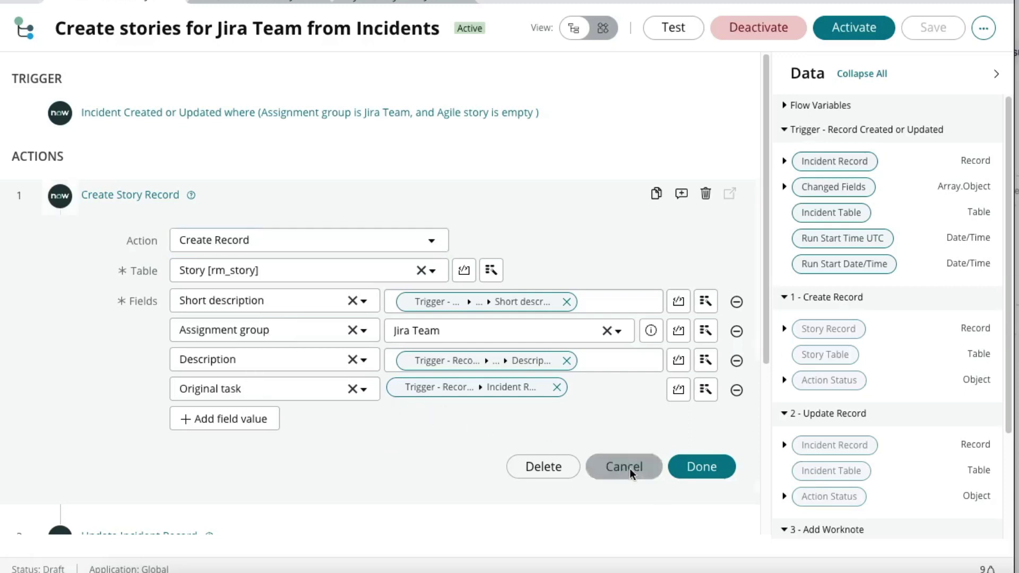
{"action": "left_click", "coordinate": [269, 247]}
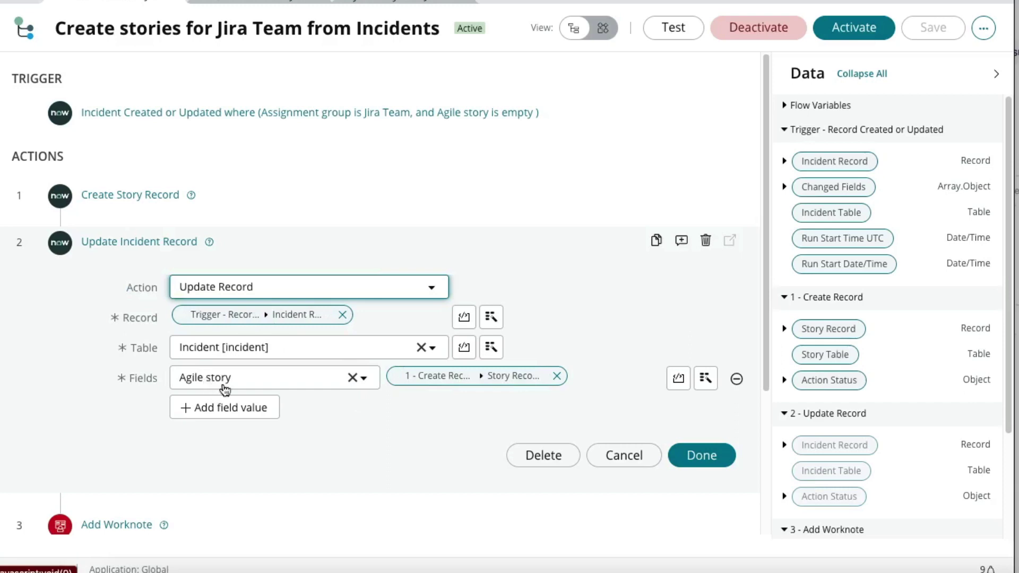
{"action": "left_click", "coordinate": [634, 455]}
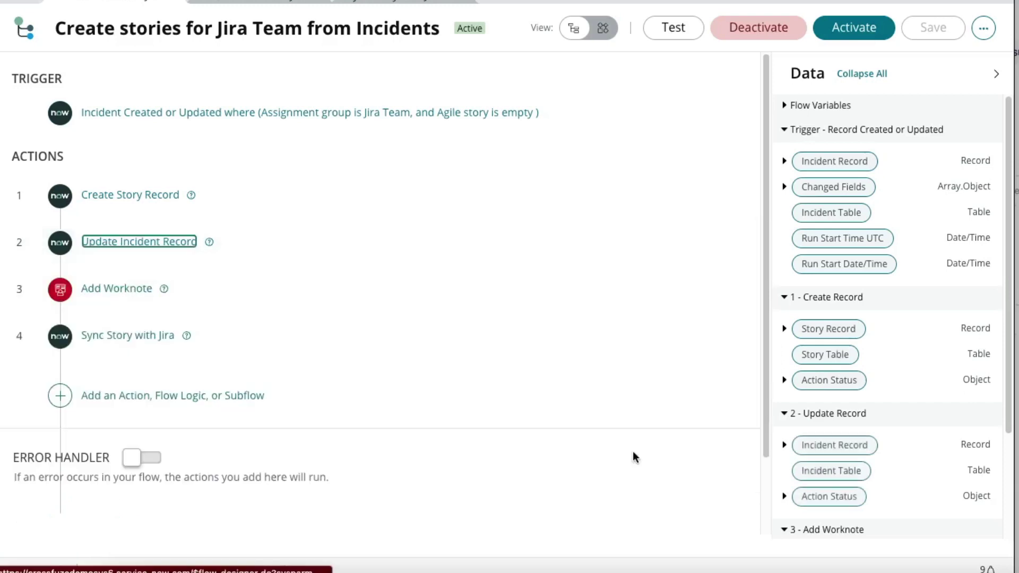
{"action": "left_click", "coordinate": [208, 288]}
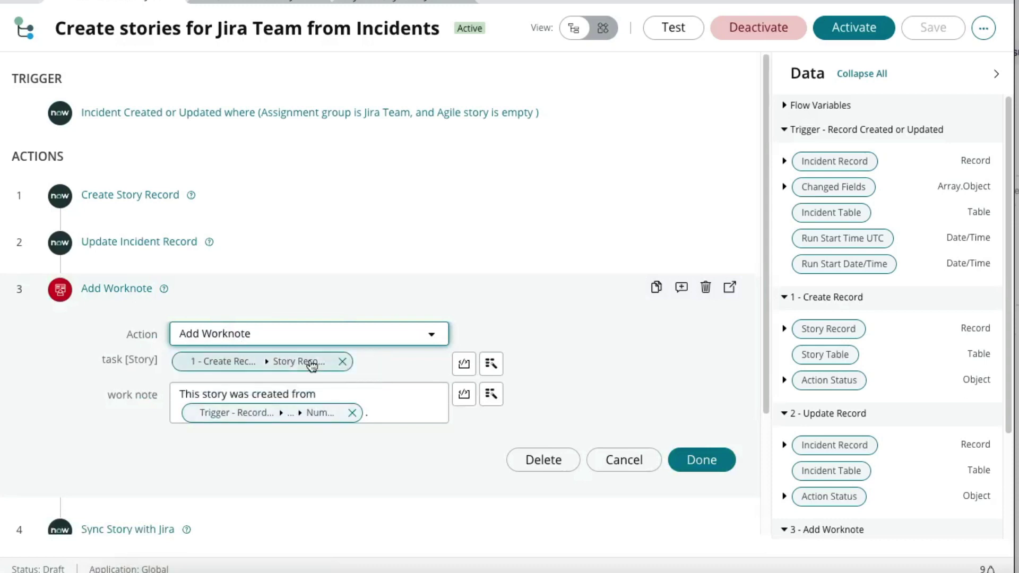
{"action": "left_click", "coordinate": [622, 460]}
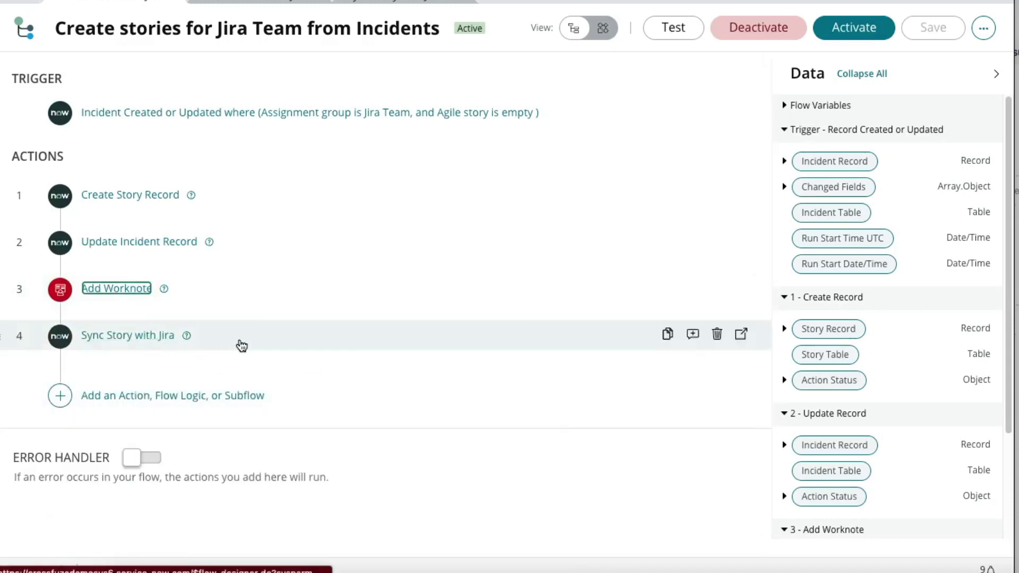
{"action": "left_click", "coordinate": [239, 344]}
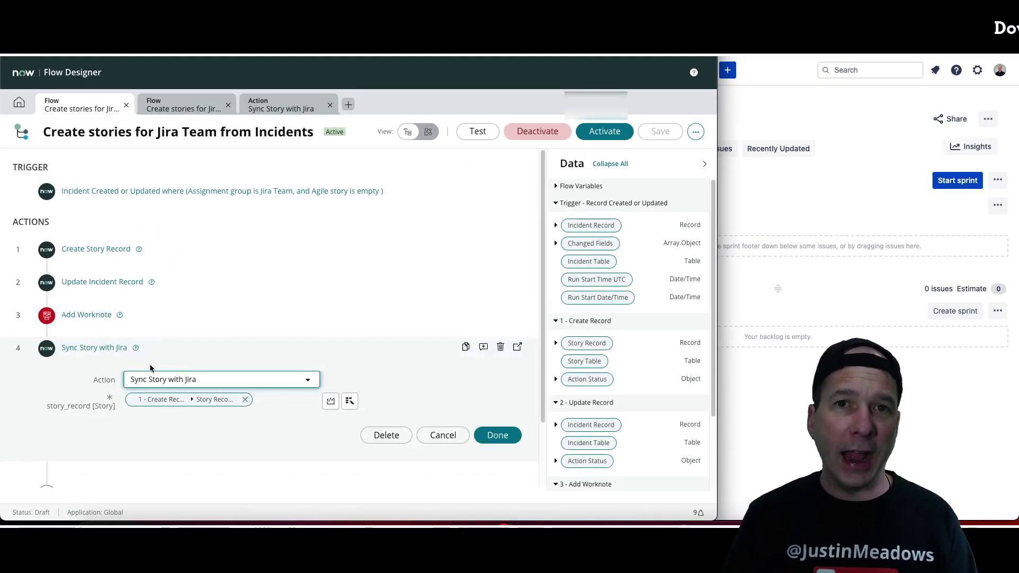
- Inspect the Sync Story with Jira script step's Jira export code, then return to the flow
{"action": "left_click", "coordinate": [275, 108]}
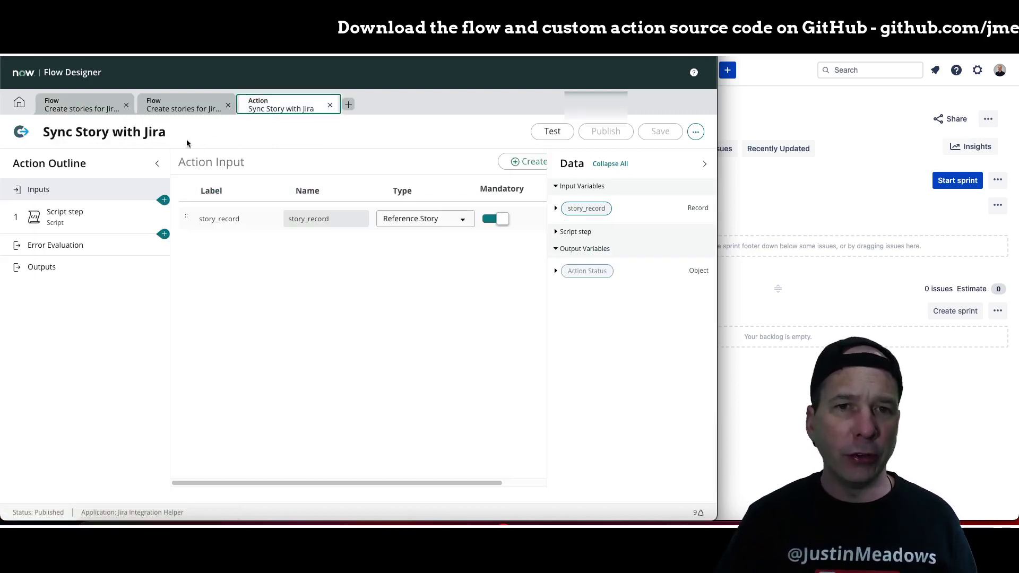
{"action": "left_click", "coordinate": [89, 220]}
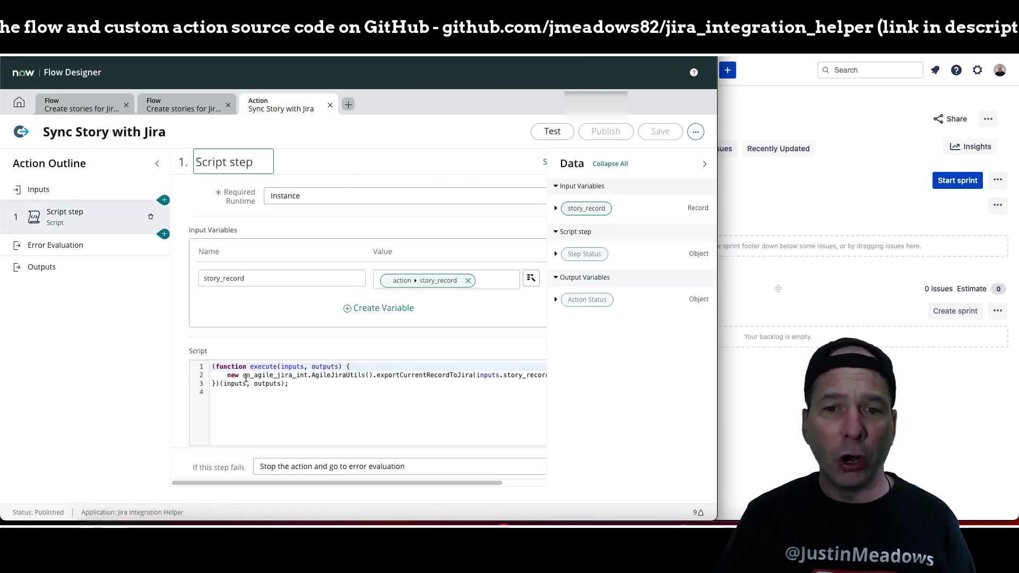
{"action": "left_click_drag", "start_coordinate": [243, 375], "coordinate": [365, 375]}
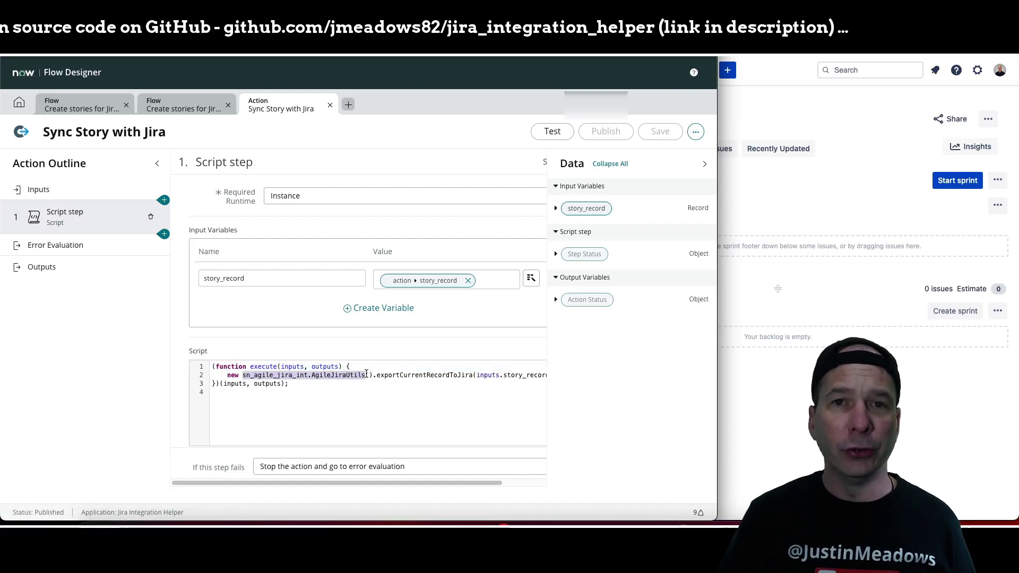
{"action": "left_click_drag", "start_coordinate": [376, 375], "coordinate": [447, 367]}
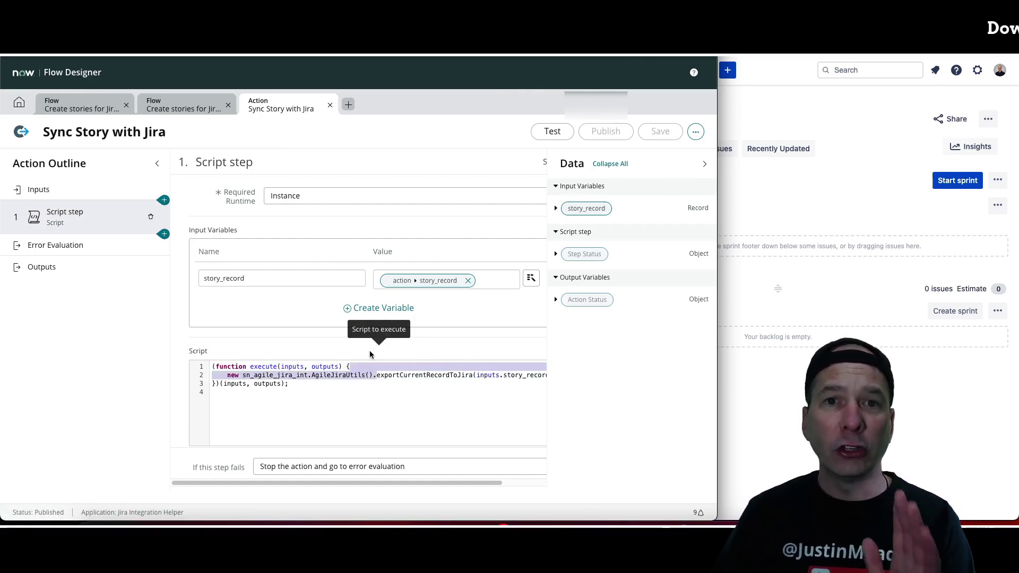
{"action": "left_click", "coordinate": [95, 108]}
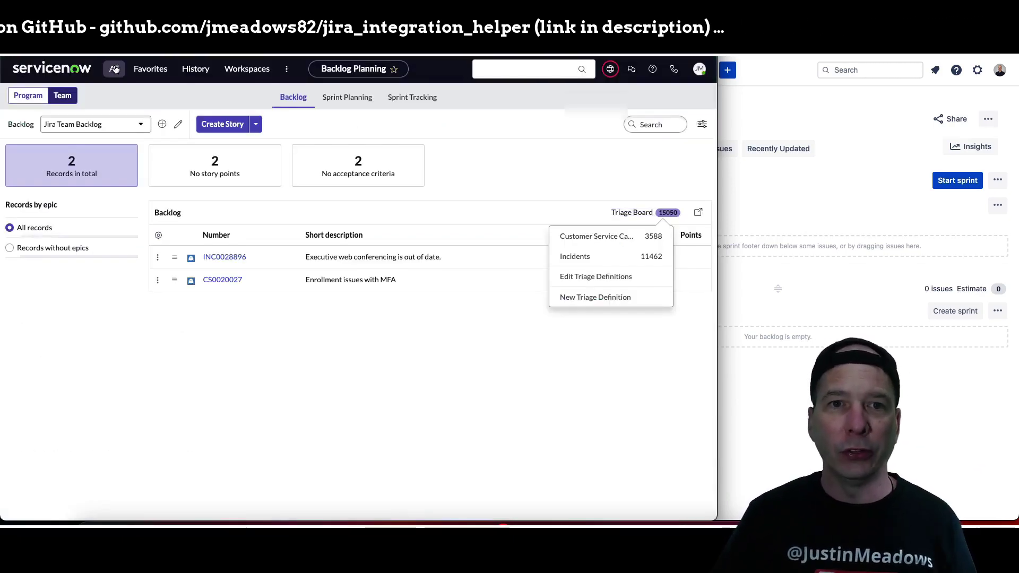
- Start new incident INC0029646 from the Incidents list, narrowing ServiceNow beside the Jira board
{"action": "left_click", "coordinate": [113, 69]}
{"action": "type", "text": "incident."}
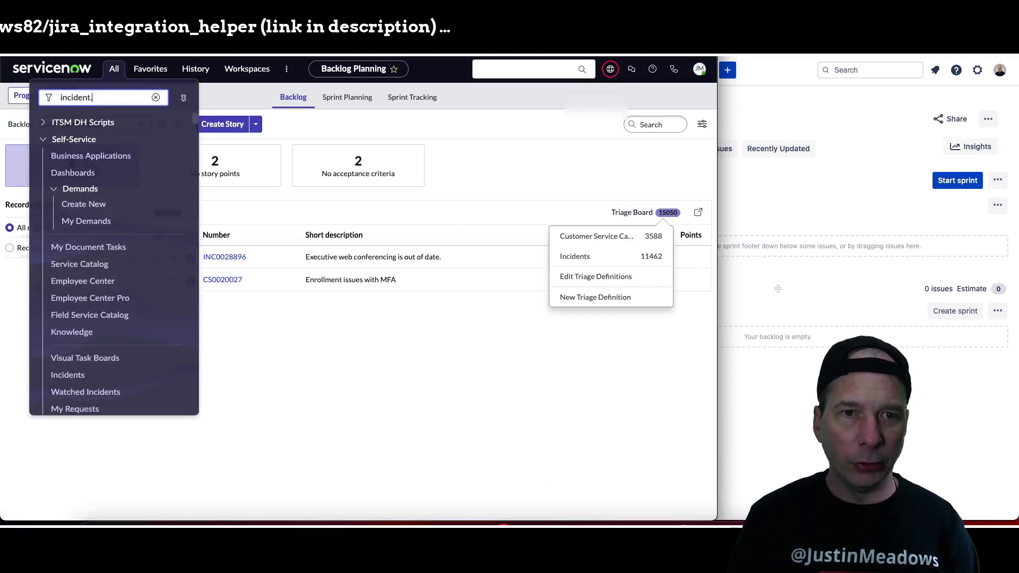
{"action": "key", "text": "Escape"}
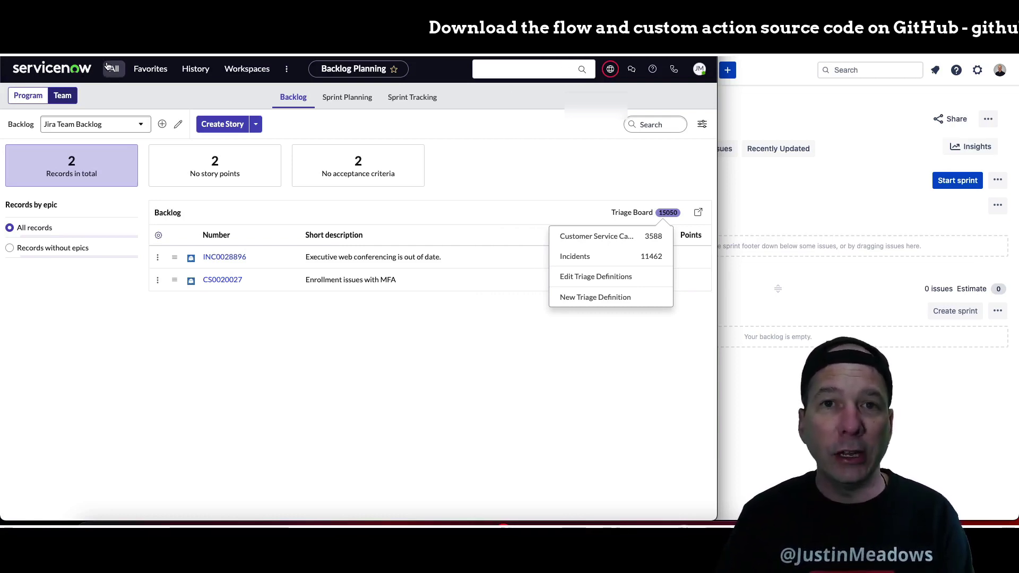
{"action": "left_click", "coordinate": [112, 69]}
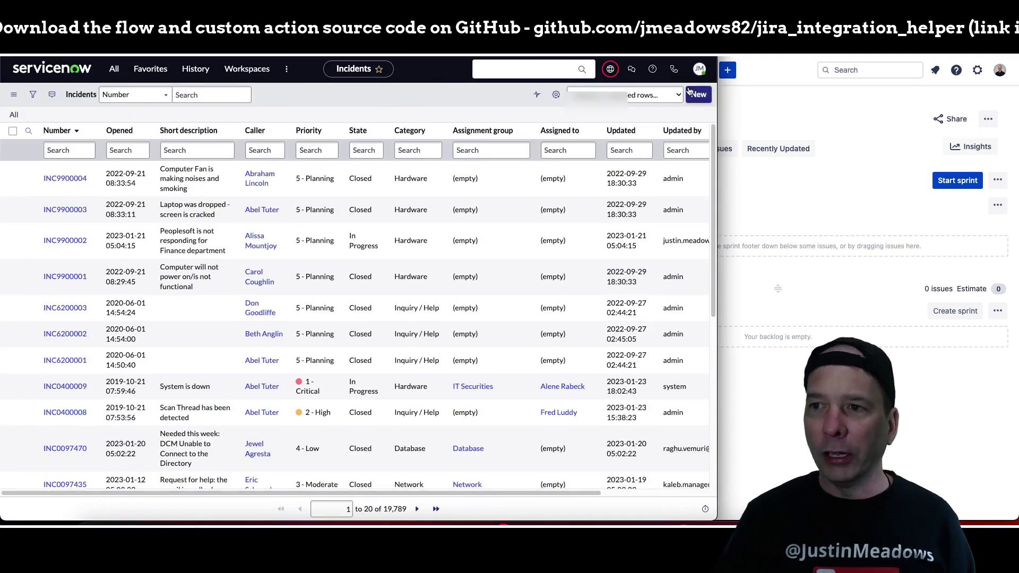
{"action": "left_click", "coordinate": [691, 94]}
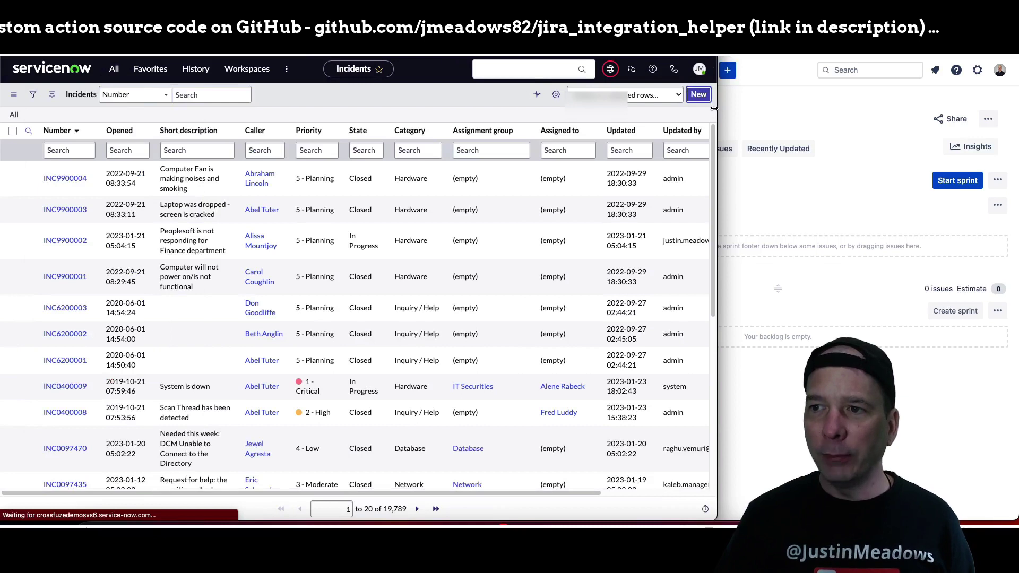
{"action": "left_click_drag", "start_coordinate": [713, 108], "coordinate": [494, 118]}
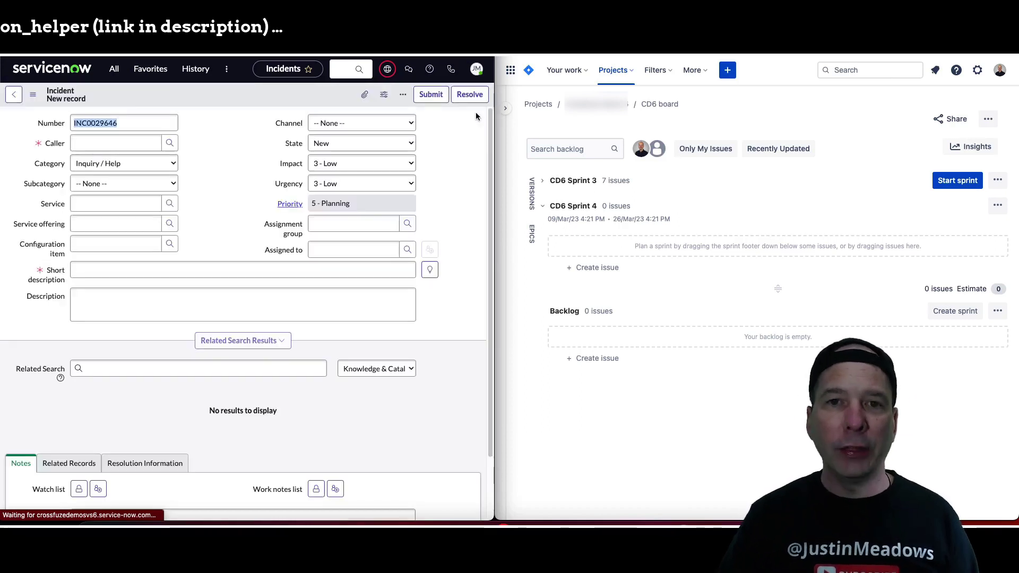
- Fill in the caller, short description 'Demo Incident to Jira for YouTube' and pasted description
{"action": "left_click", "coordinate": [120, 146]}
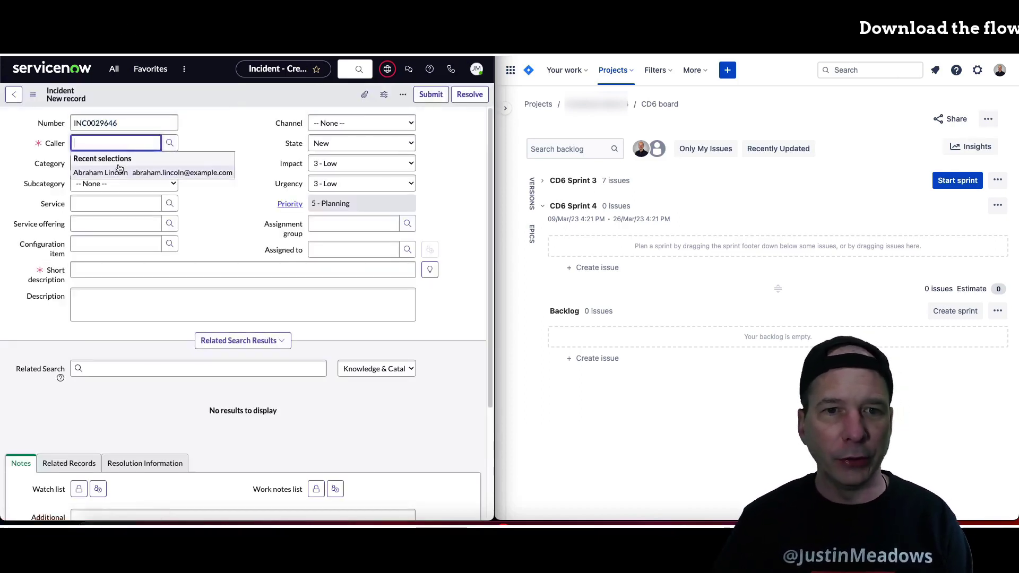
{"action": "left_click", "coordinate": [120, 171]}
{"action": "left_click", "coordinate": [96, 271]}
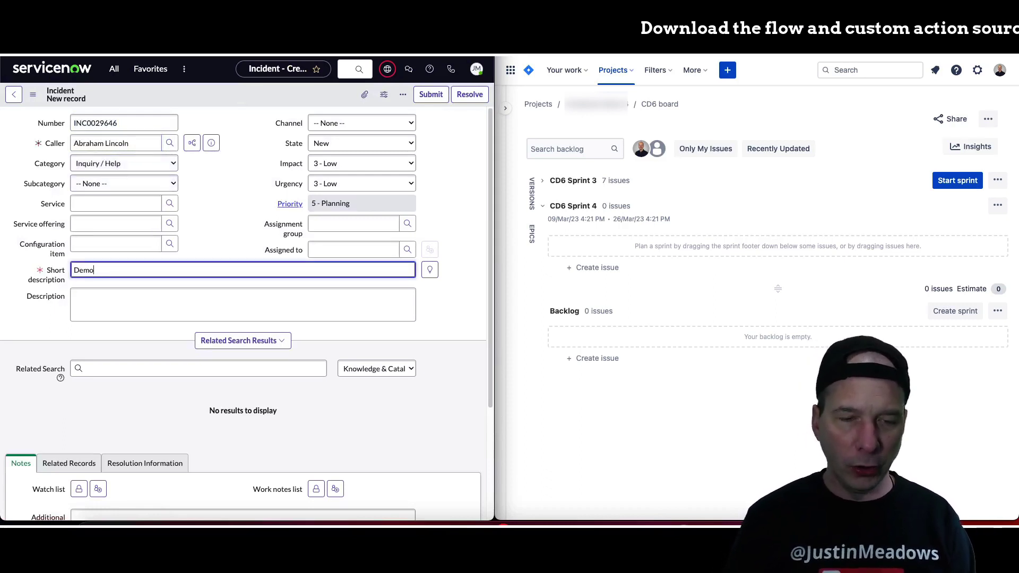
{"action": "type", "text": "Demo Incident to J"}
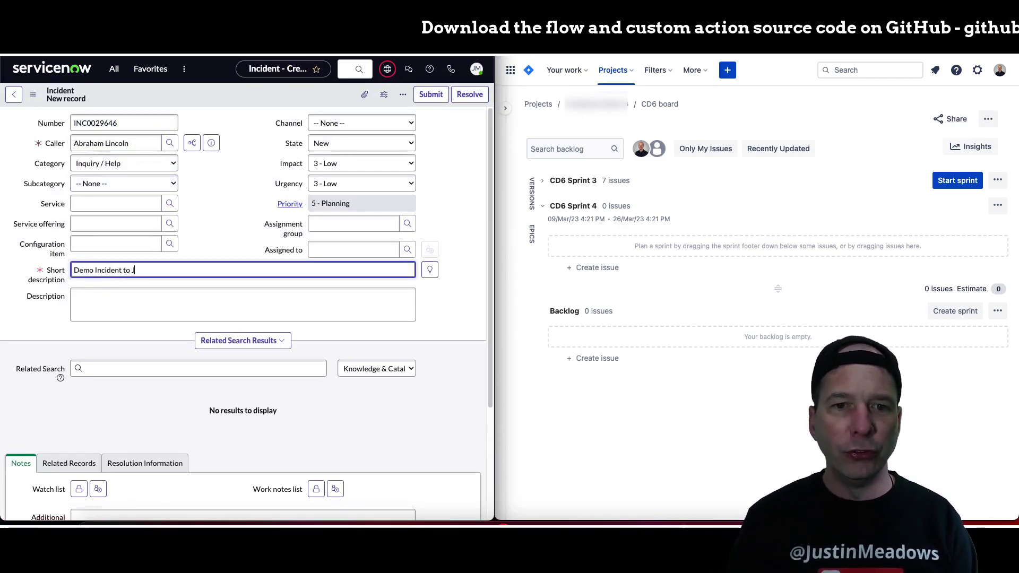
{"action": "type", "text": "ira for You"}
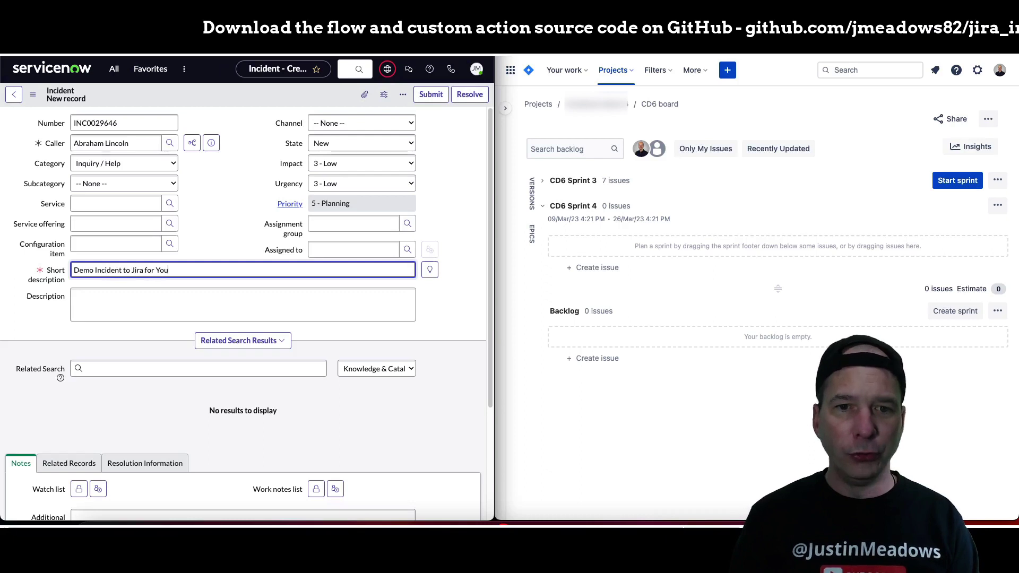
{"action": "type", "text": "Tube"}
{"action": "left_click", "coordinate": [115, 310]}
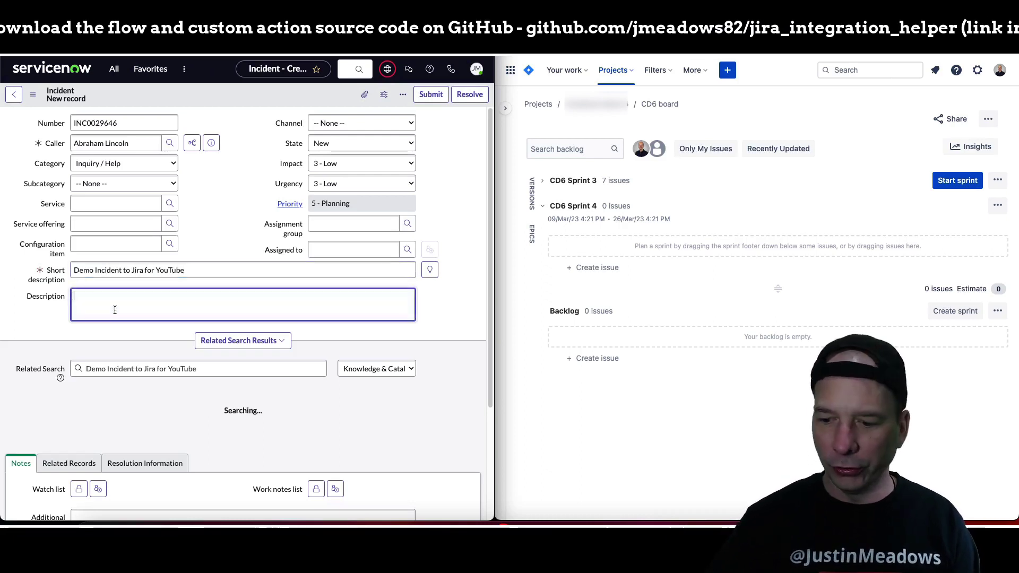
{"action": "type", "text": "Brevity is the soul of wit, but clarity is the body."}
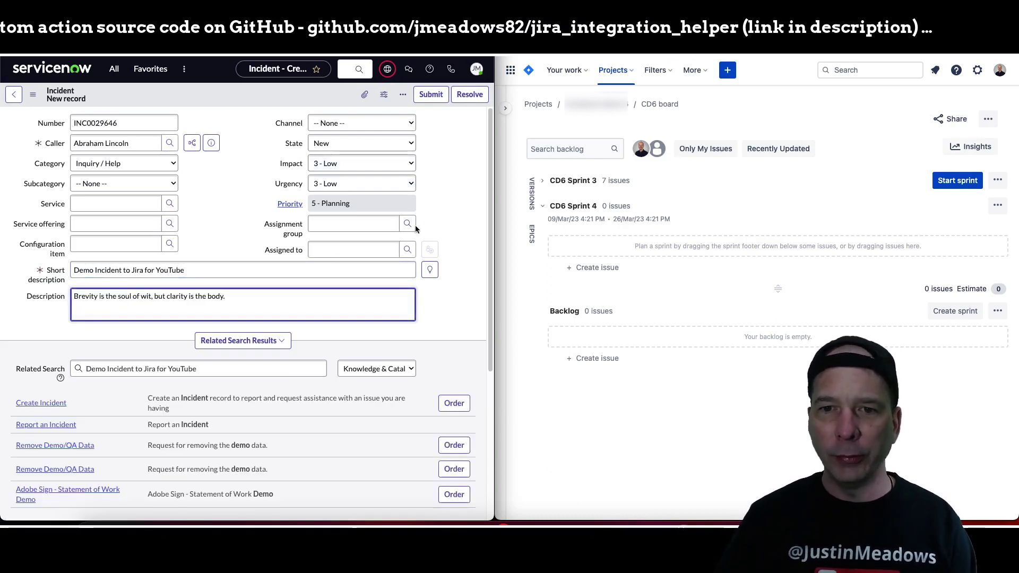
- Set the assignment group to Jira Team and save the incident
{"action": "left_click", "coordinate": [352, 223]}
{"action": "type", "text": "jira"}
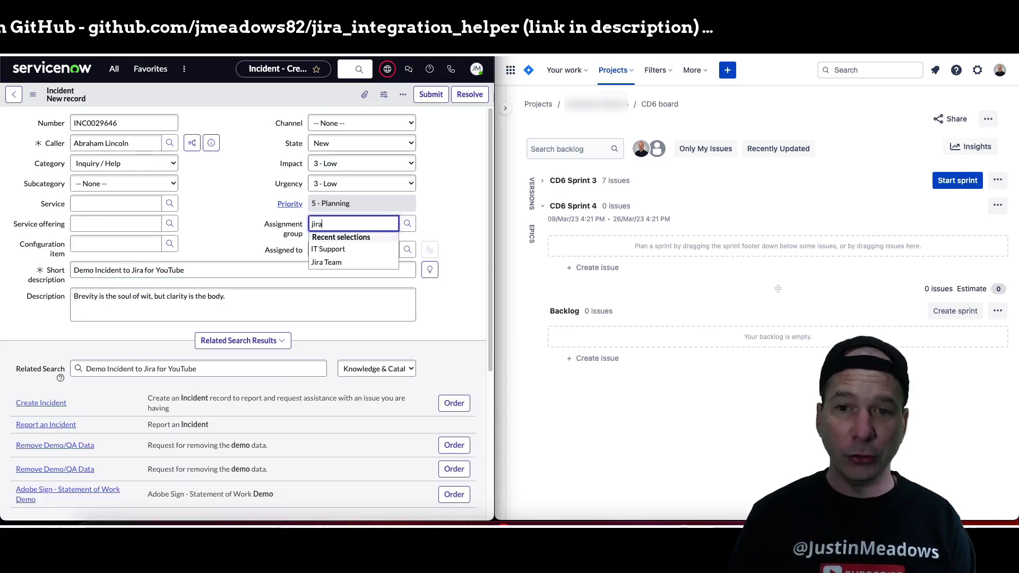
{"action": "left_click", "coordinate": [374, 260]}
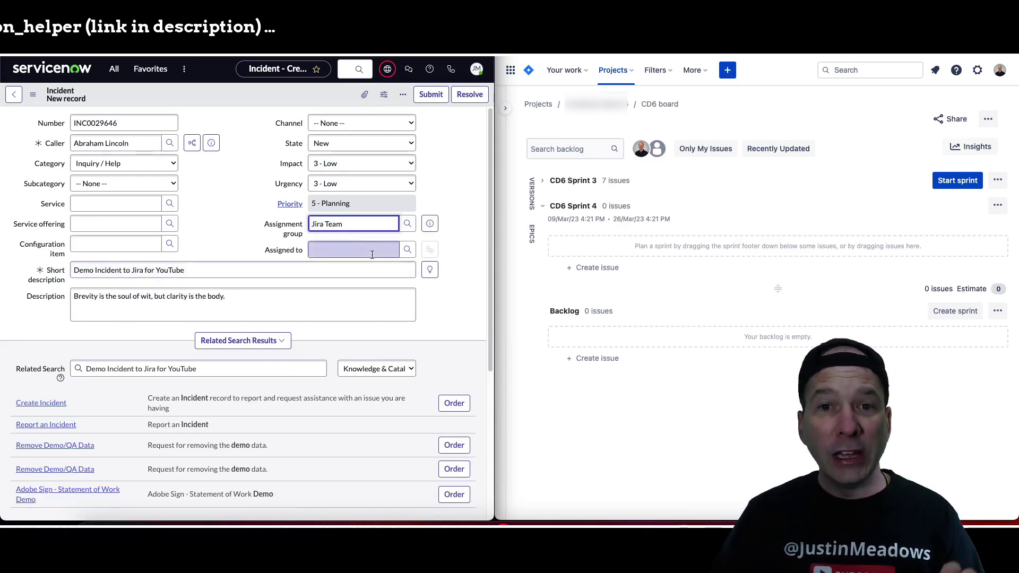
{"action": "right_click", "coordinate": [234, 92]}
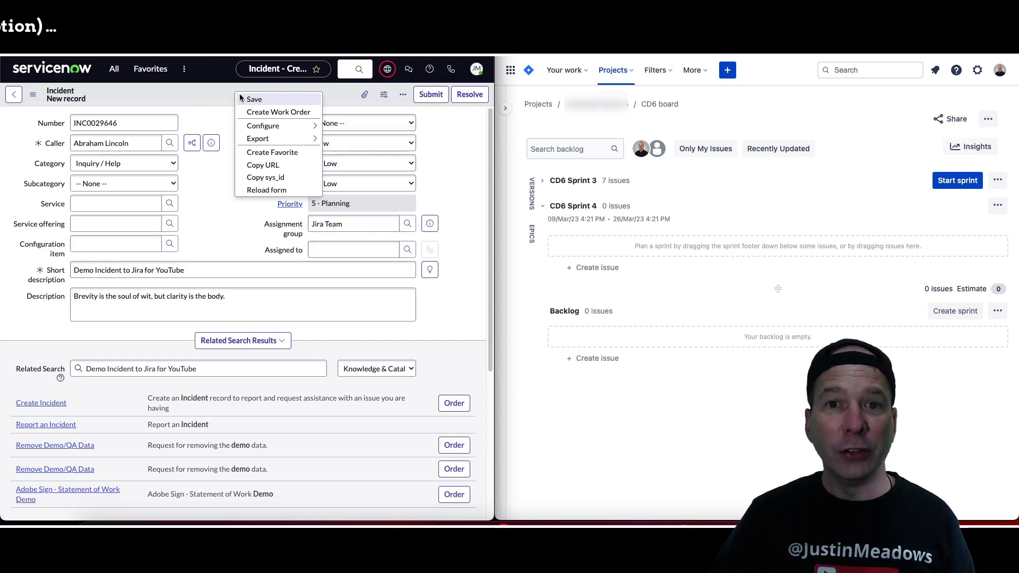
{"action": "left_click", "coordinate": [240, 99]}
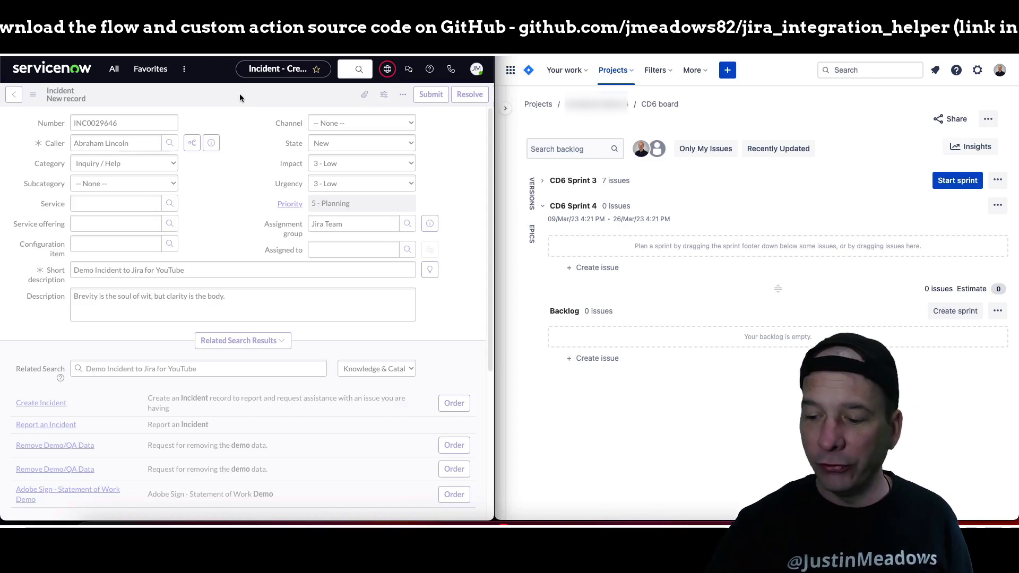
- Clear the backlog filters and open story CD6-25, 'Demo Incident to Jira for YouTube'
{"action": "left_click", "coordinate": [431, 94]}
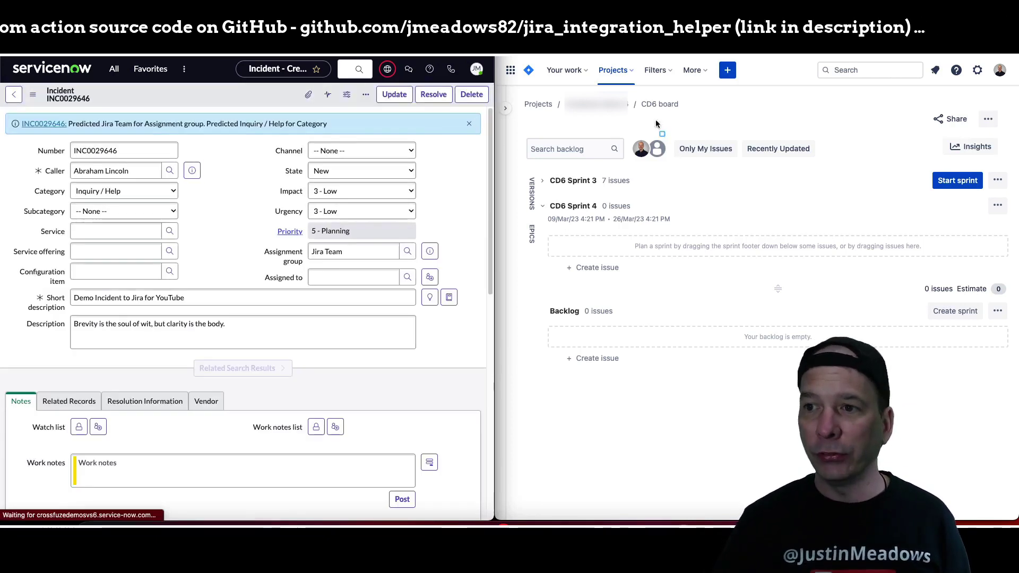
{"action": "left_click_drag", "start_coordinate": [670, 126], "coordinate": [845, 168]}
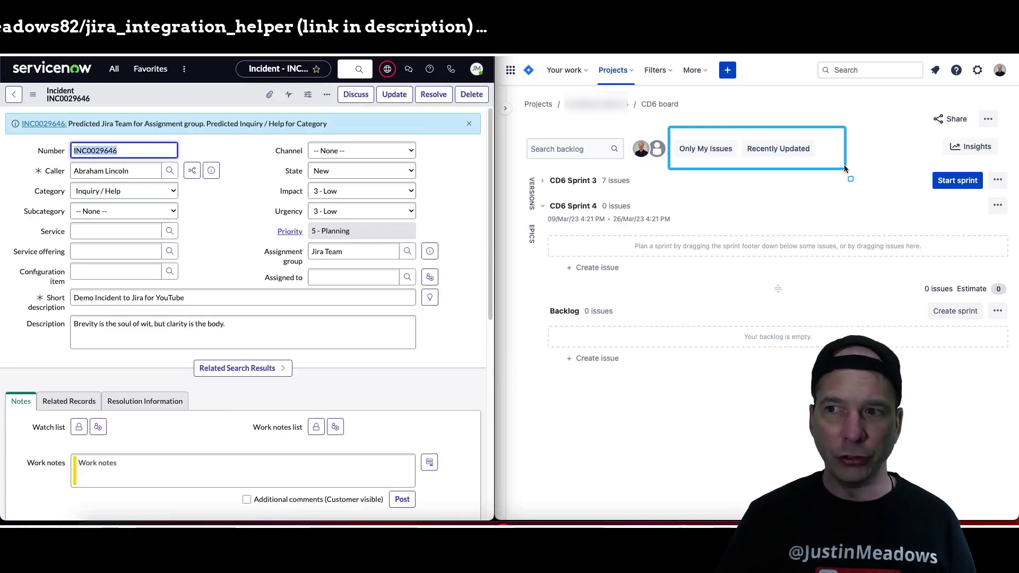
{"action": "left_click", "coordinate": [785, 148]}
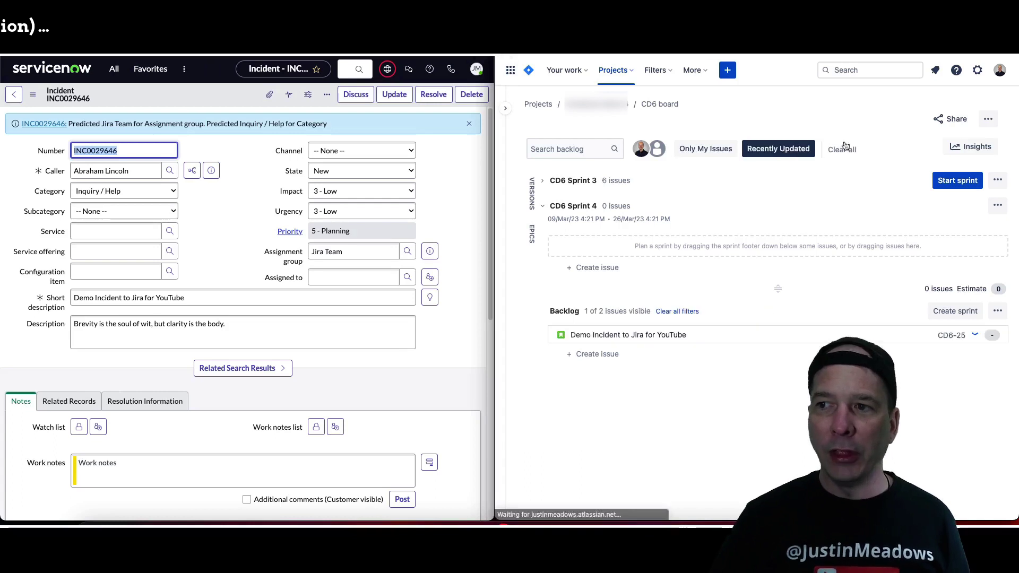
{"action": "left_click", "coordinate": [842, 149]}
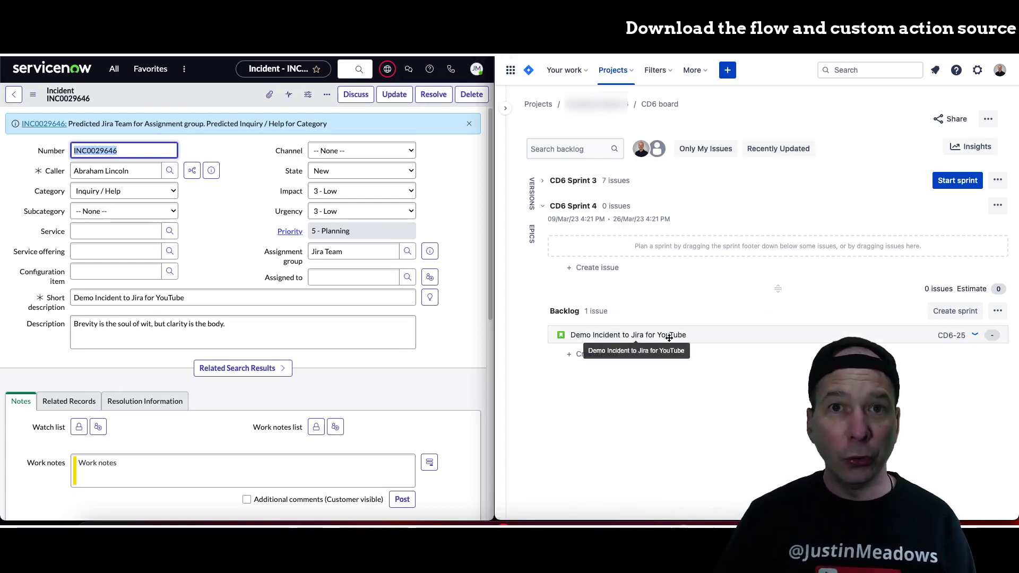
{"action": "left_click", "coordinate": [712, 339]}
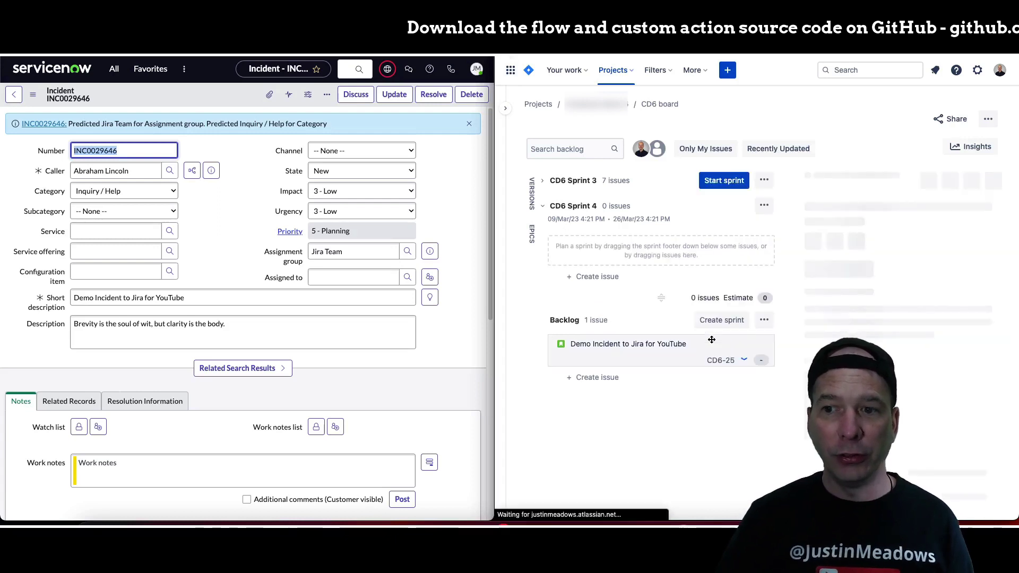